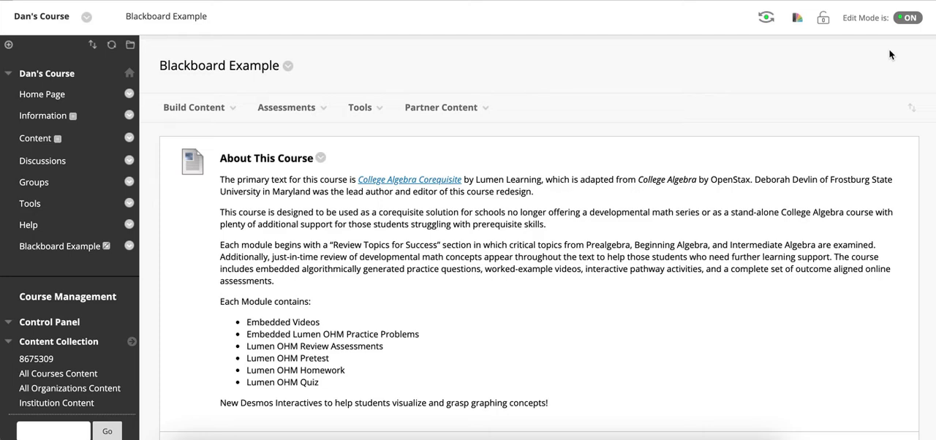
pyautogui.scroll(-5, 890, 55)
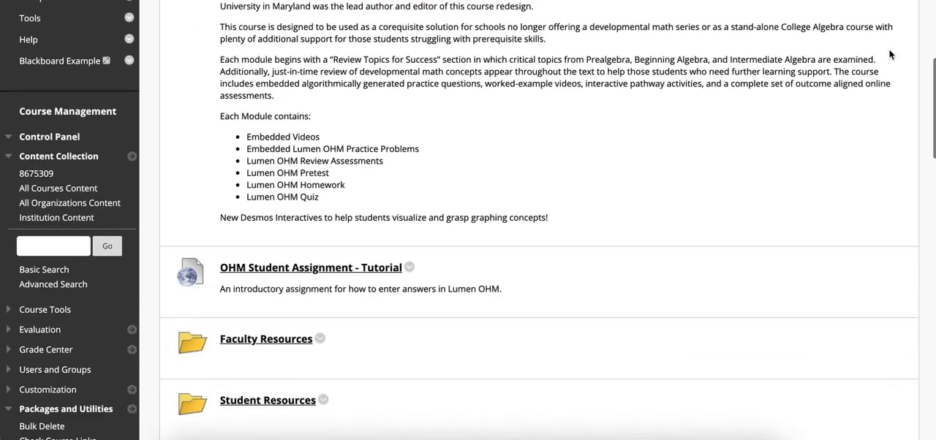
pyautogui.scroll(-3, 890, 55)
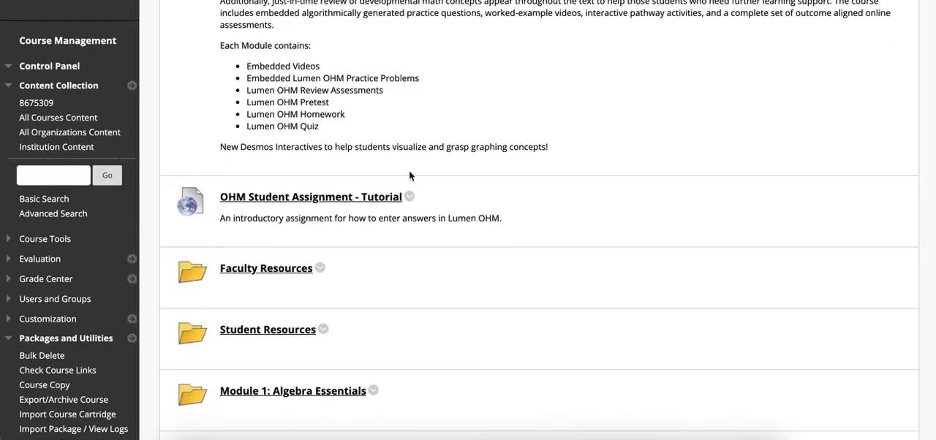
# Step: Show the OHM Student Assignment - Tutorial's LTI home and mark its 'housed in course ID' note
pyautogui.click(280, 198)
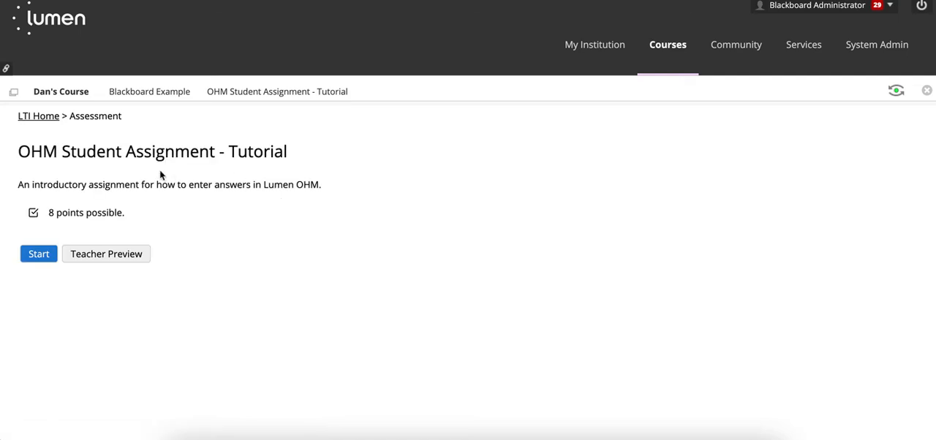
pyautogui.click(33, 116)
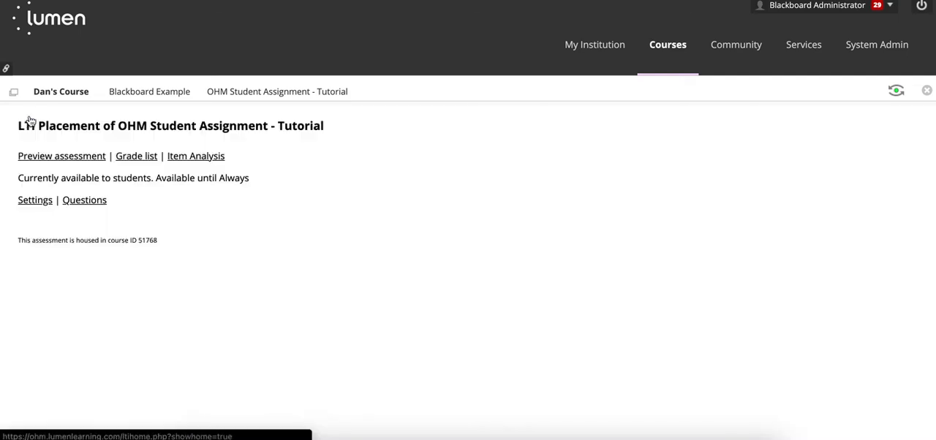
pyautogui.moveTo(19, 241); pyautogui.dragTo(159, 243)
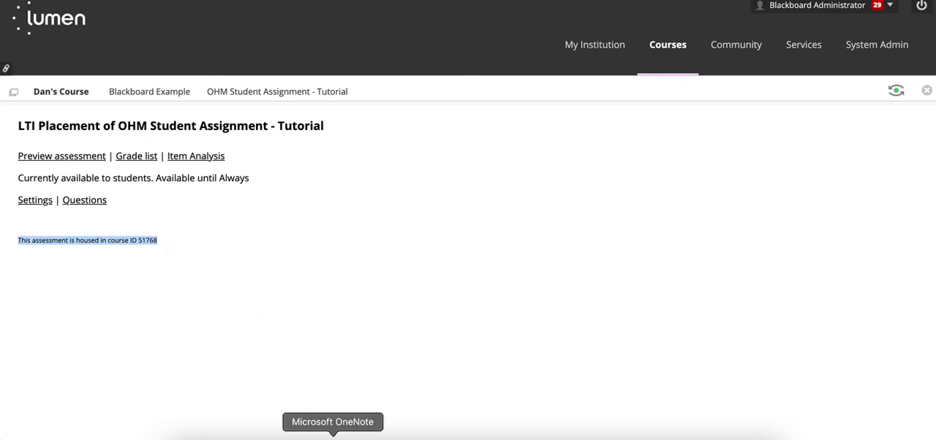
# Step: Confirm course ID 51768 in the Blackboard Example course settings and return to its home page
pyautogui.click(333, 435)
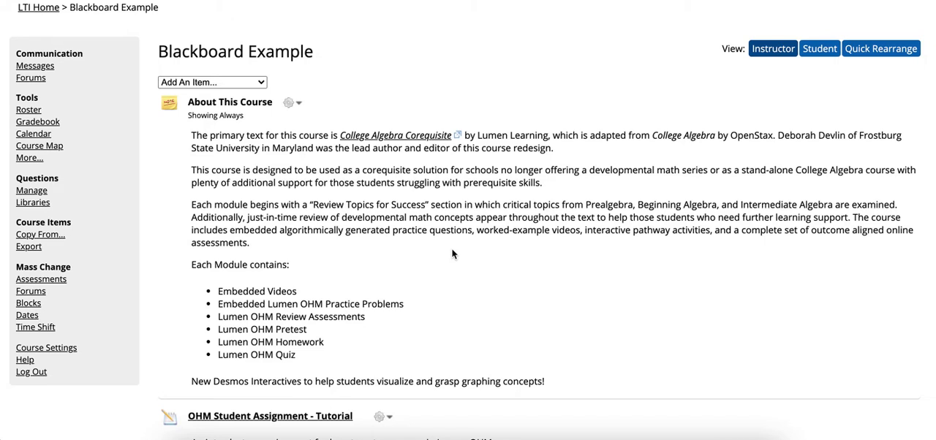
pyautogui.click(51, 348)
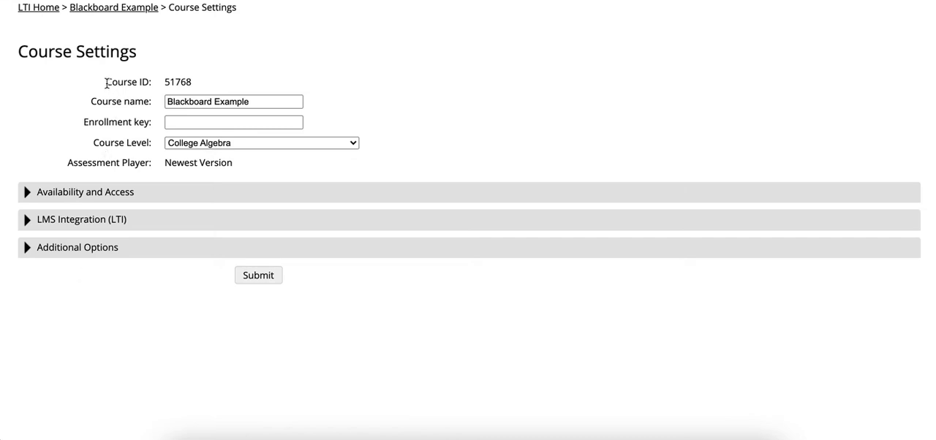
pyautogui.moveTo(106, 82); pyautogui.dragTo(202, 87)
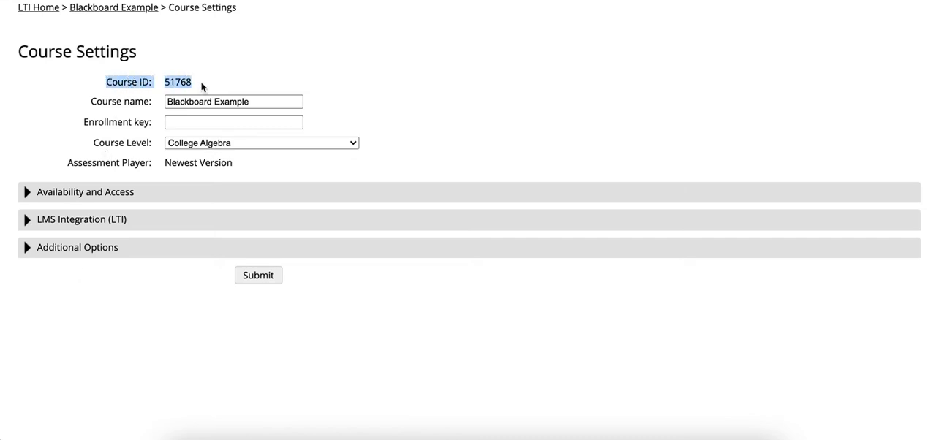
pyautogui.click(114, 7)
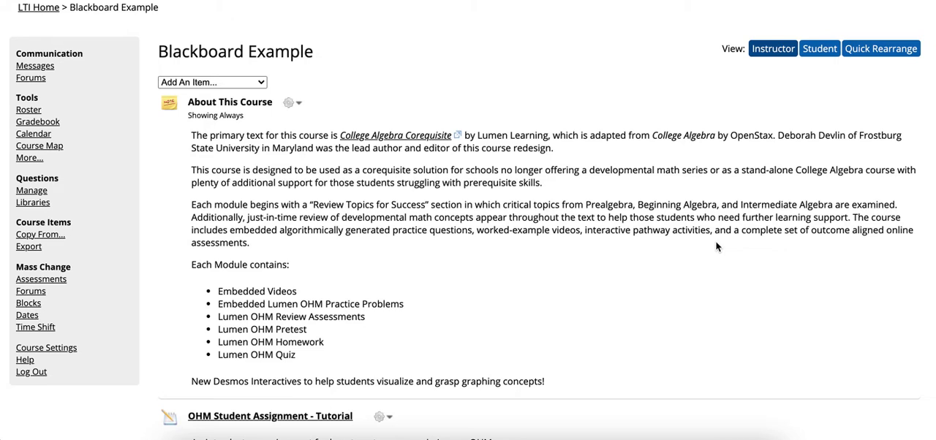
# Step: Start an export for another LMS targeting BlackBoard with Lumen OHM due dates left out
pyautogui.click(29, 247)
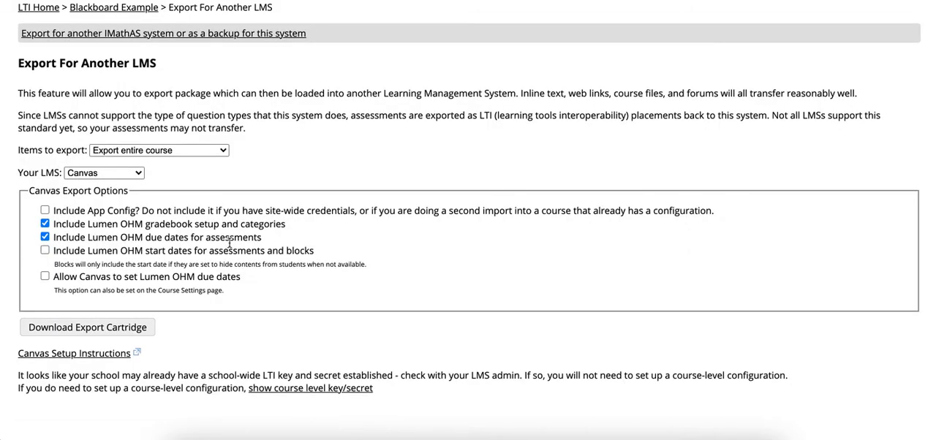
pyautogui.click(132, 173)
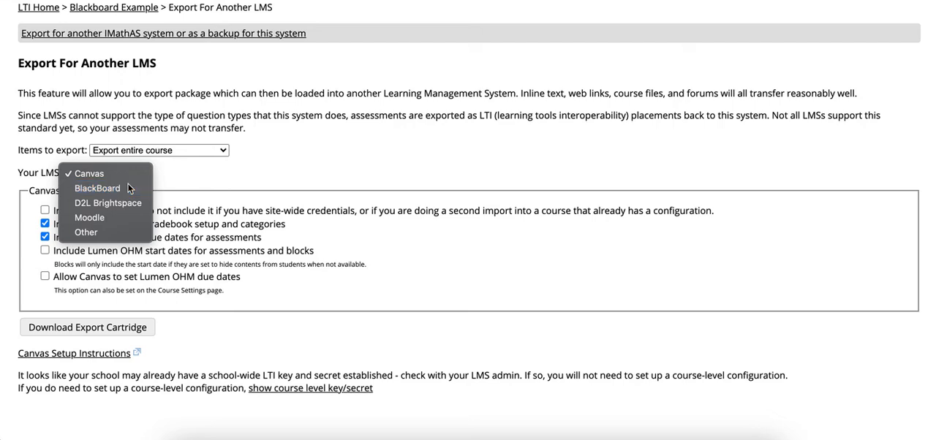
pyautogui.click(128, 188)
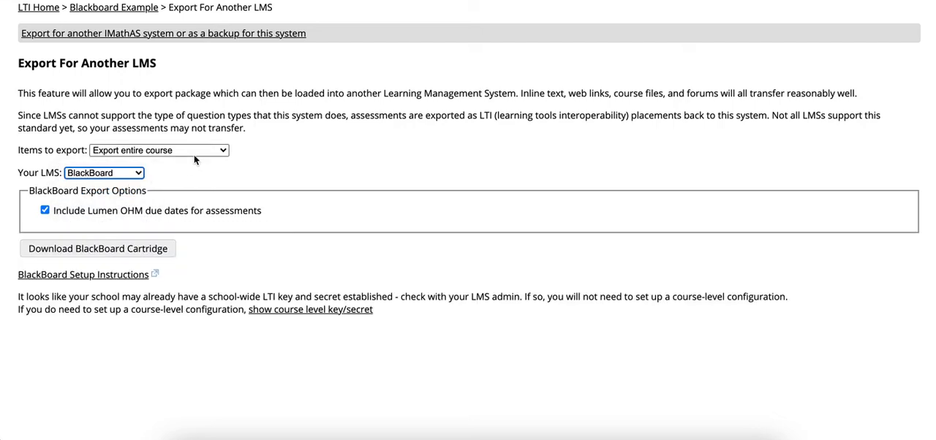
pyautogui.click(45, 210)
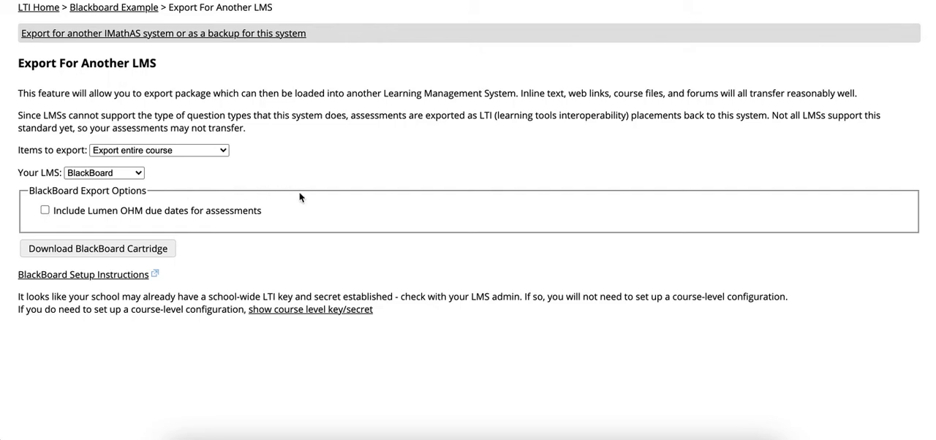
pyautogui.click(223, 152)
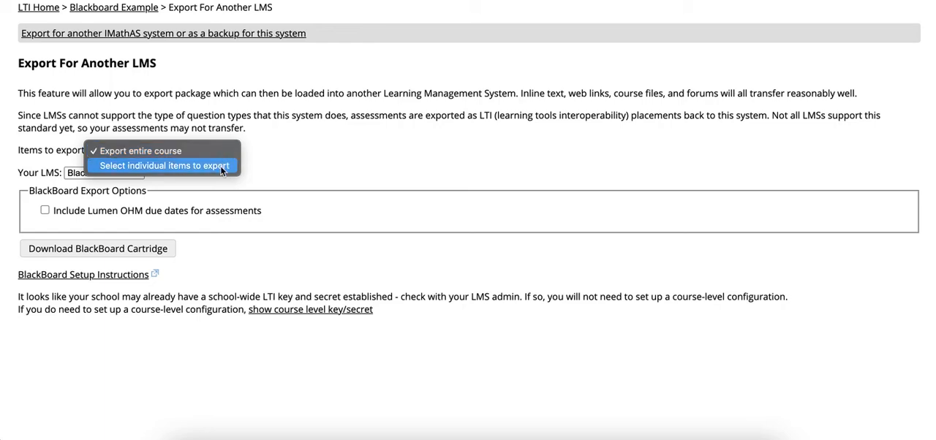
# Step: Export only the OHM Student Assignment - Tutorial item and download the BlackBoard cartridge zip
pyautogui.click(220, 166)
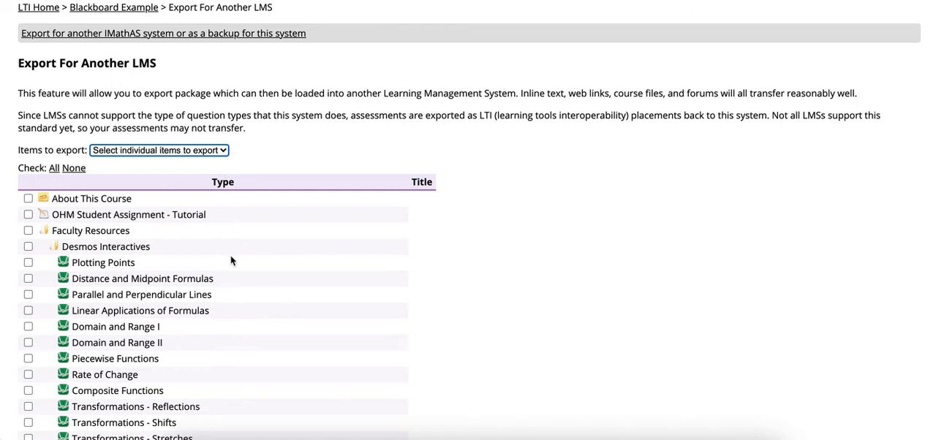
pyautogui.click(28, 215)
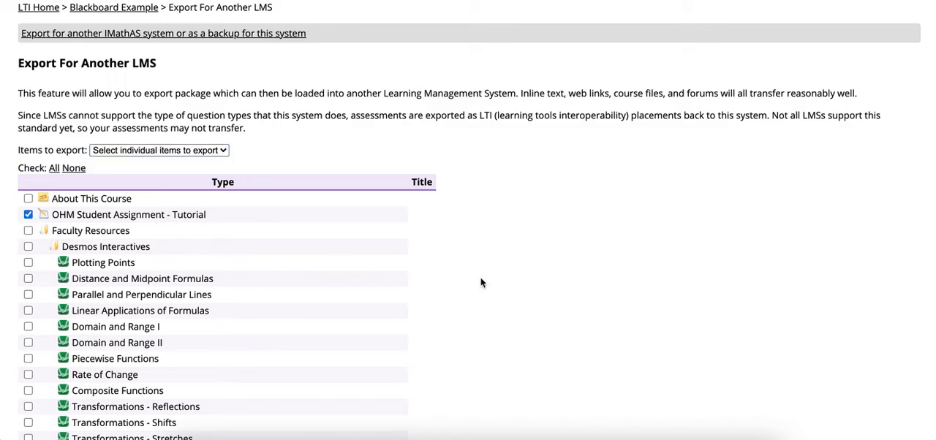
pyautogui.scroll(-10, 481, 283)
pyautogui.scroll(-10, 481, 283)
pyautogui.scroll(-10, 481, 283)
pyautogui.scroll(-10, 481, 278)
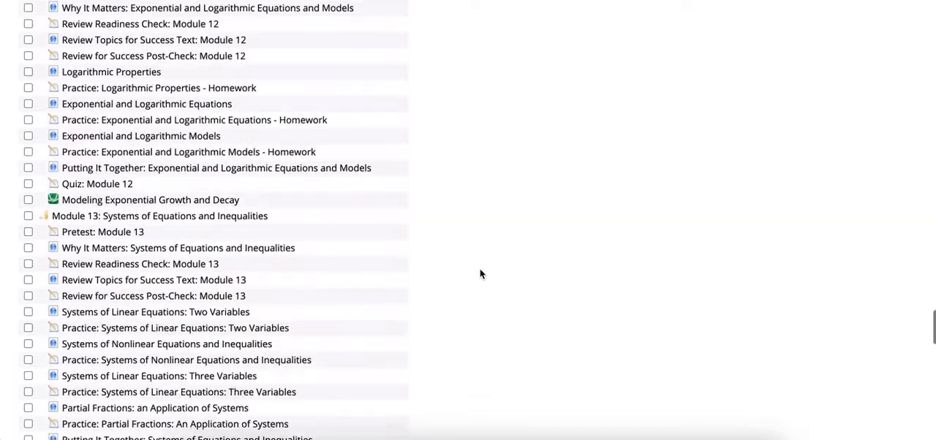
pyautogui.scroll(-10, 481, 274)
pyautogui.scroll(-5, 481, 274)
pyautogui.scroll(-2, 481, 275)
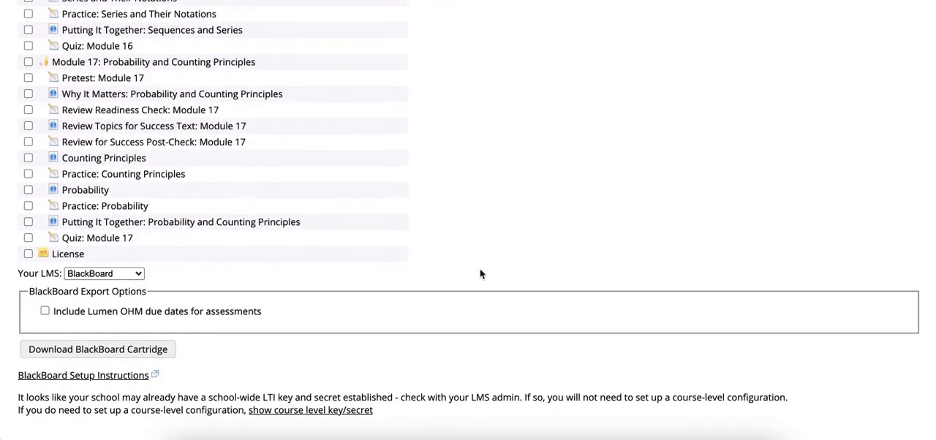
pyautogui.click(71, 350)
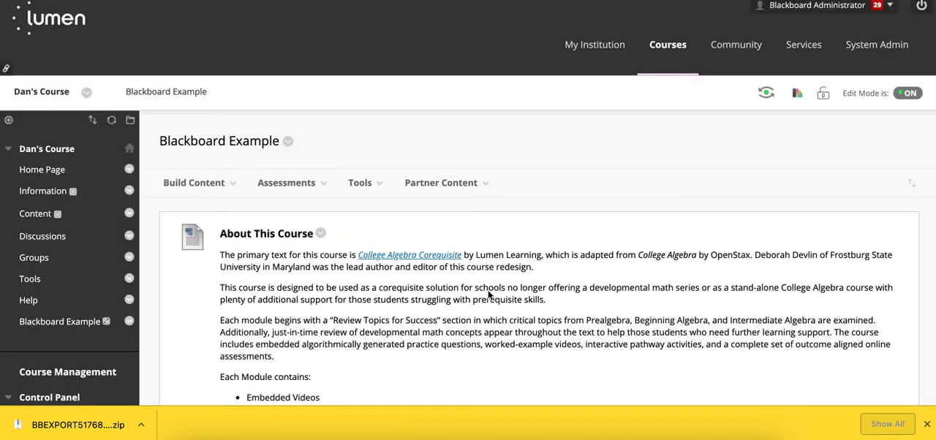
pyautogui.scroll(-5, 64, 262)
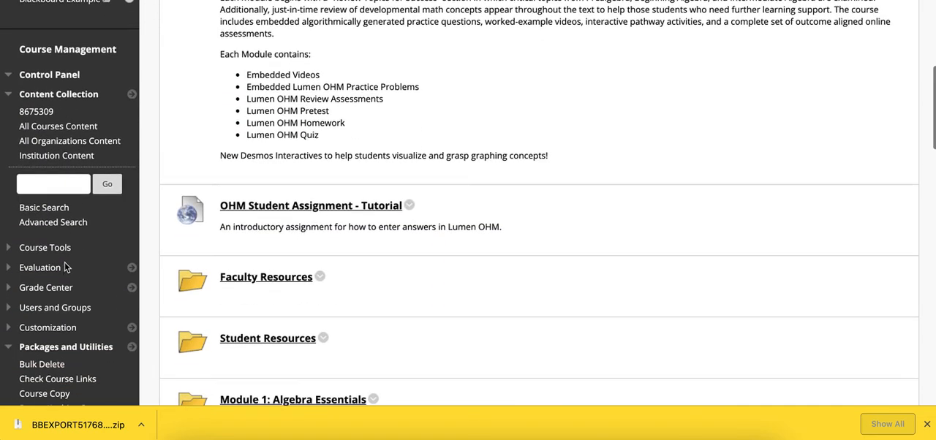
pyautogui.scroll(-3, 65, 262)
pyautogui.scroll(-3, 64, 262)
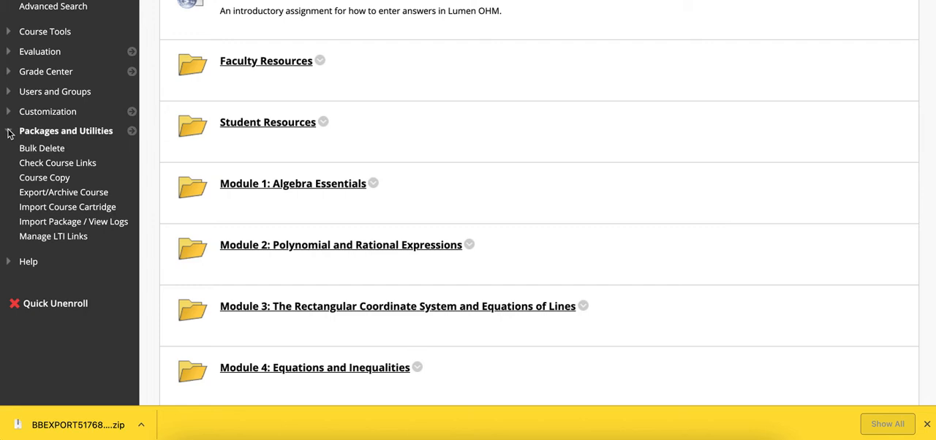
# Step: Go to Import Package / View Logs under Packages and Utilities in the course Control Panel
pyautogui.click(26, 222)
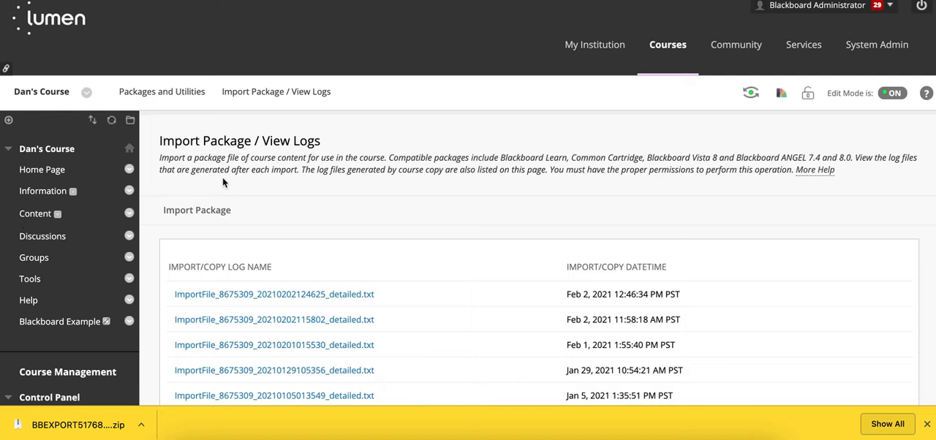
# Step: Upload the BBEXPORT cartridge zip with all course materials selected and submit the import
pyautogui.click(204, 212)
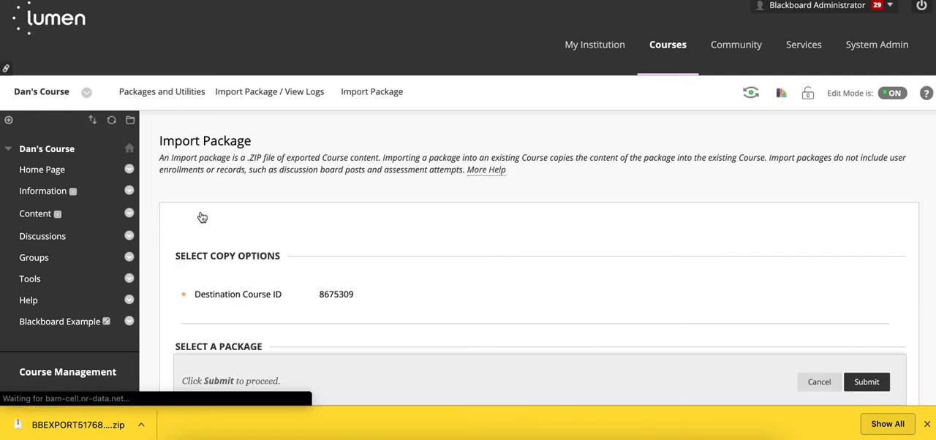
pyautogui.scroll(-5, 424, 234)
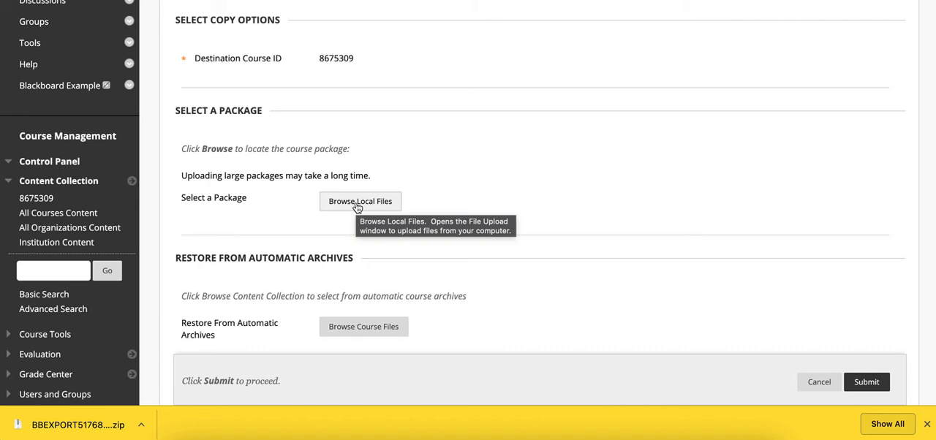
pyautogui.click(357, 205)
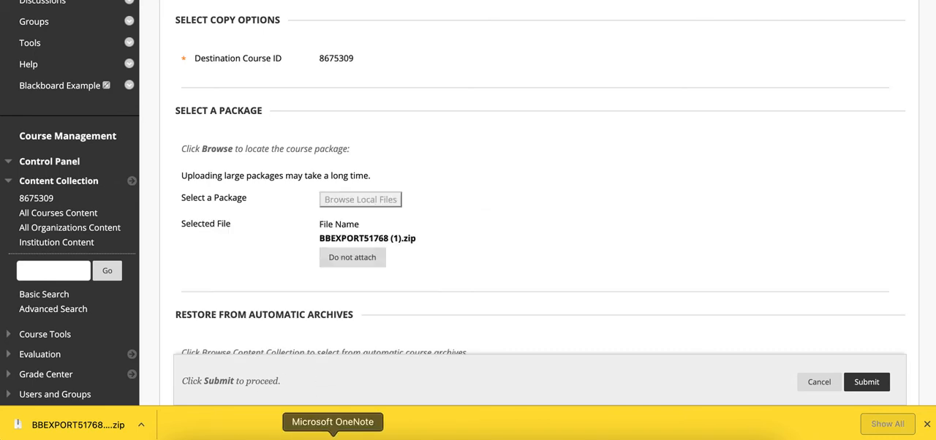
pyautogui.scroll(-3, 625, 229)
pyautogui.scroll(-3, 625, 229)
pyautogui.scroll(-3, 625, 228)
pyautogui.scroll(-2, 625, 229)
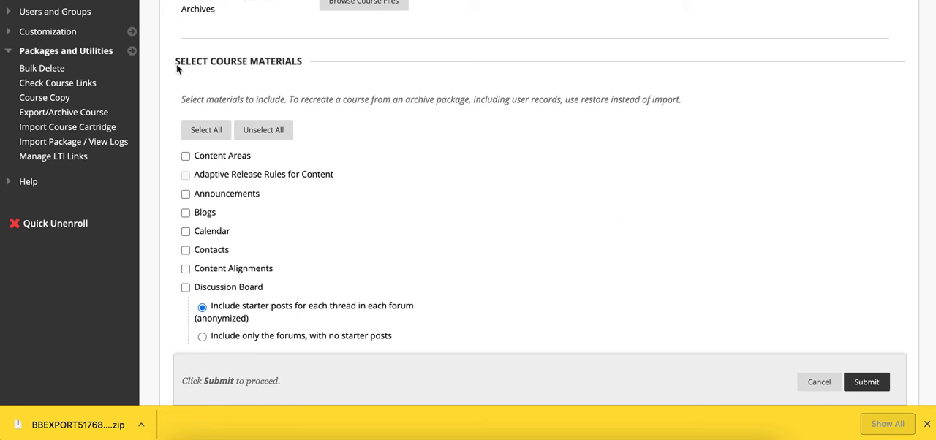
pyautogui.click(205, 132)
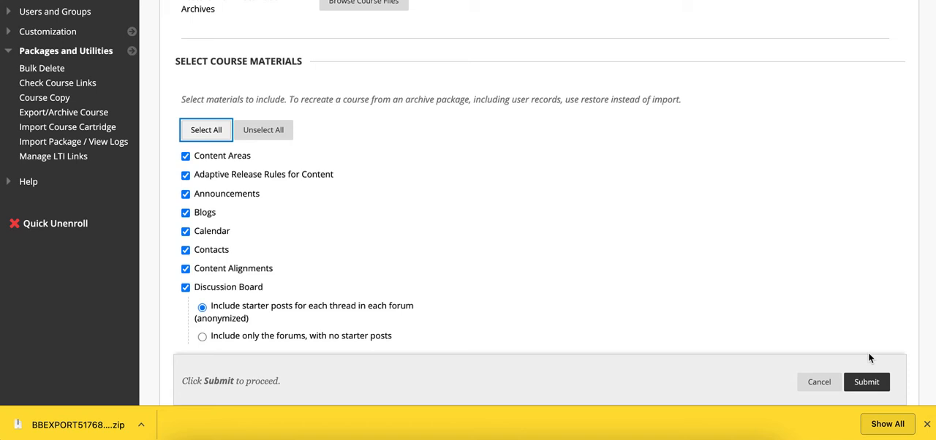
pyautogui.click(866, 381)
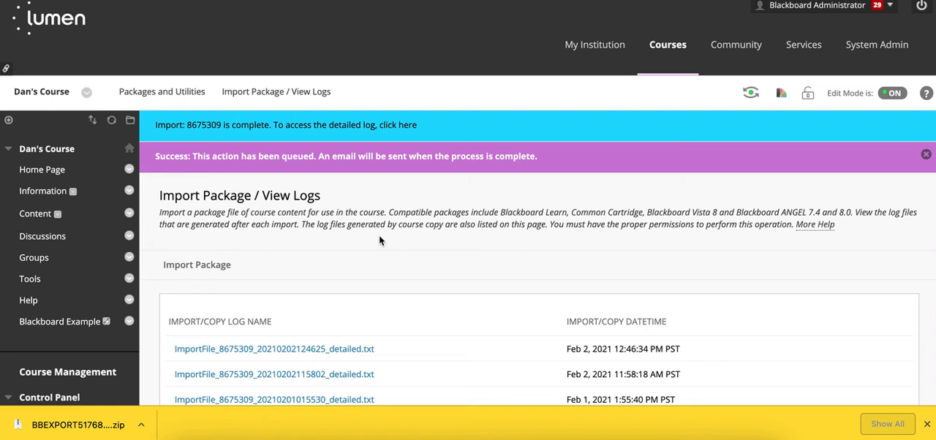
# Step: Refresh the import logs so the new 12:57:06 PM entry appears at the top
pyautogui.press('F5')
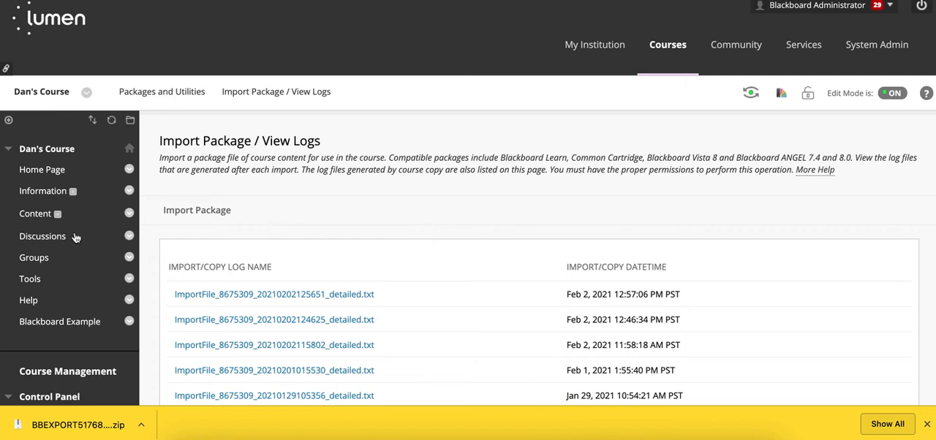
pyautogui.moveTo(42, 169)
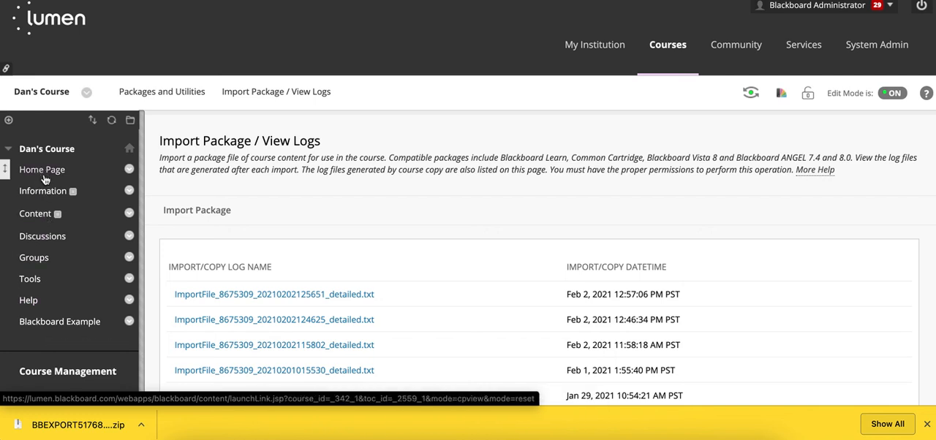
# Step: Show the imported Blackboard Example content area with the OHM Student Assignment - Tutorial item
pyautogui.click(41, 324)
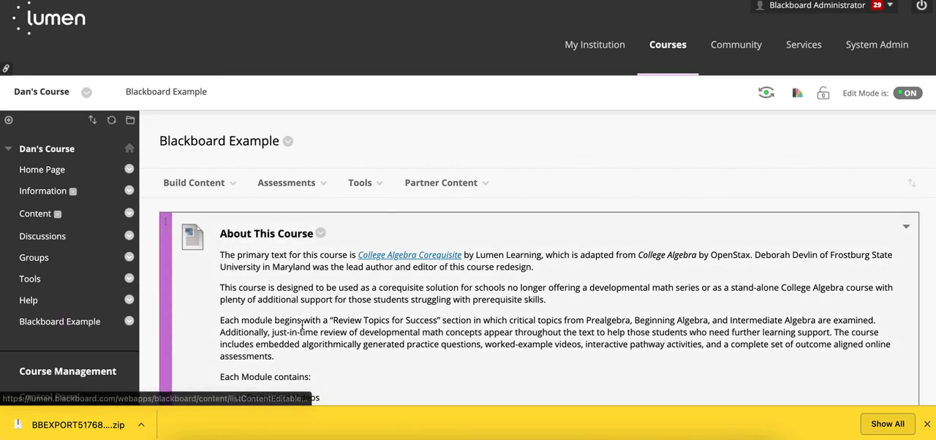
pyautogui.scroll(-1, 301, 325)
pyautogui.scroll(-2, 301, 325)
pyautogui.scroll(-2, 301, 325)
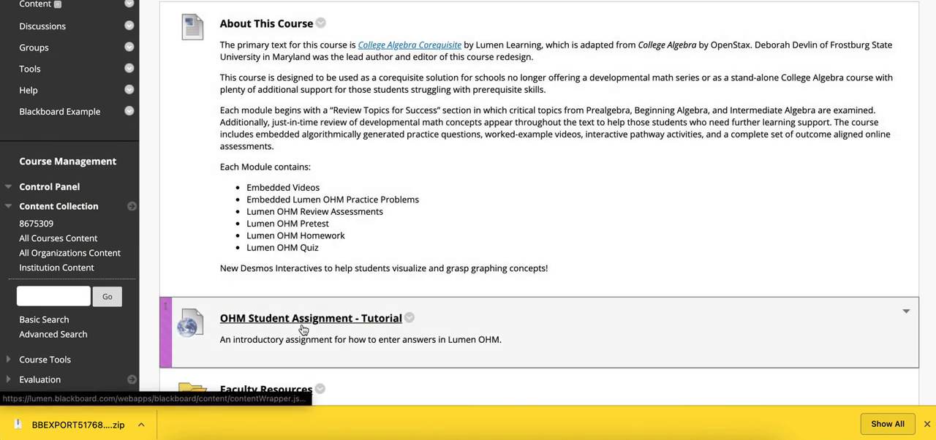
pyautogui.scroll(-1, 303, 330)
pyautogui.scroll(-1, 303, 330)
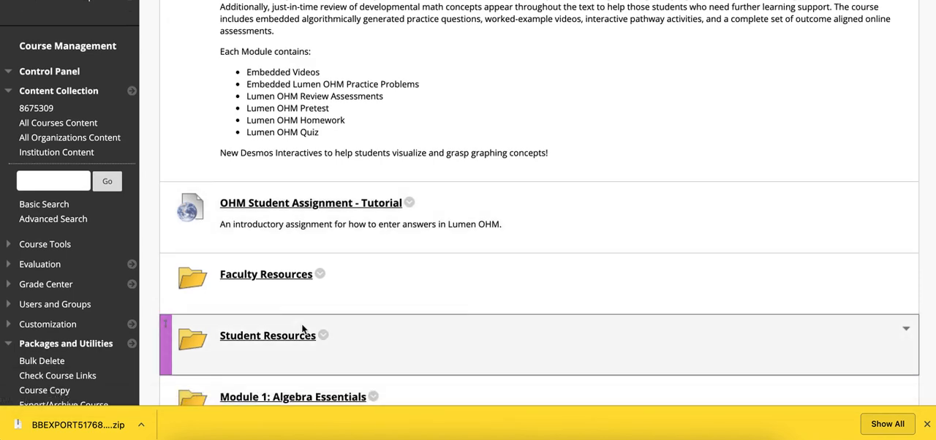